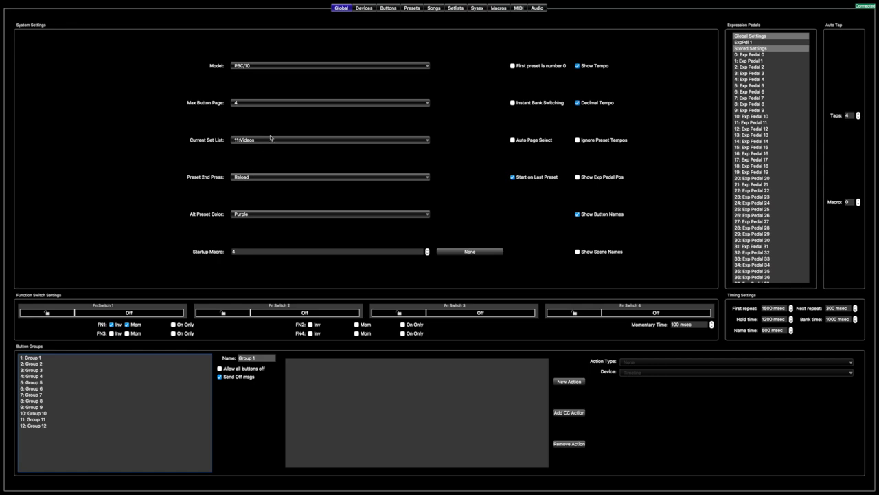
- Check the global settings: controller model PBC/10, set list 11:Videos, second-press Reload, all unchanged
click(252, 66)
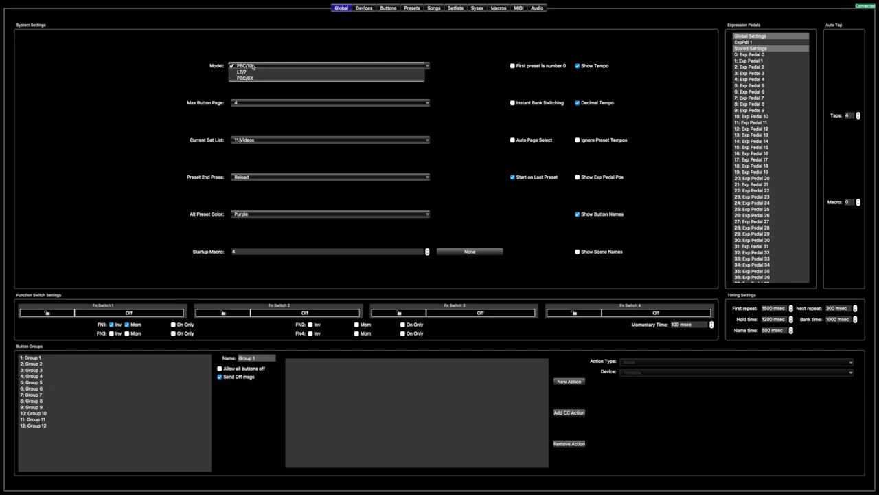
click(248, 57)
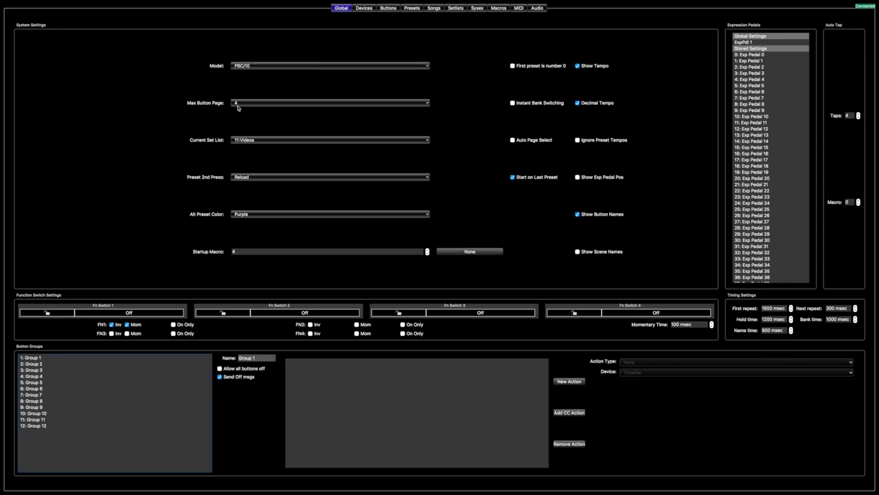
click(250, 141)
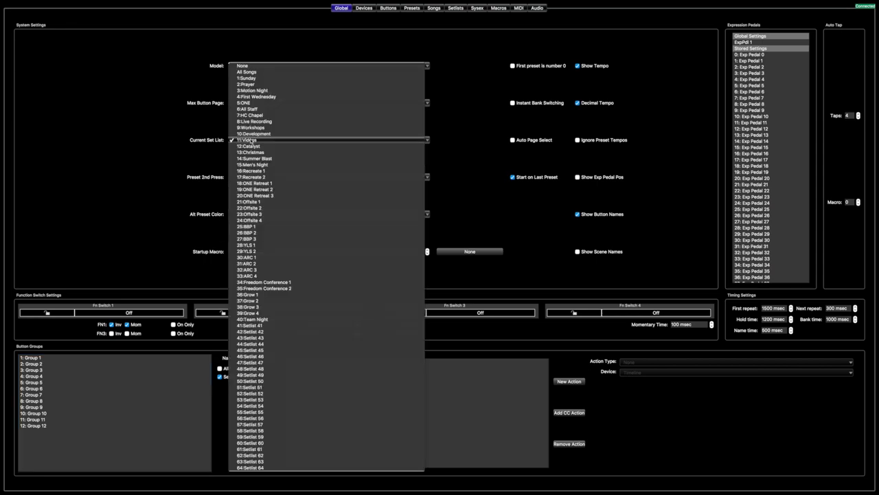
click(165, 74)
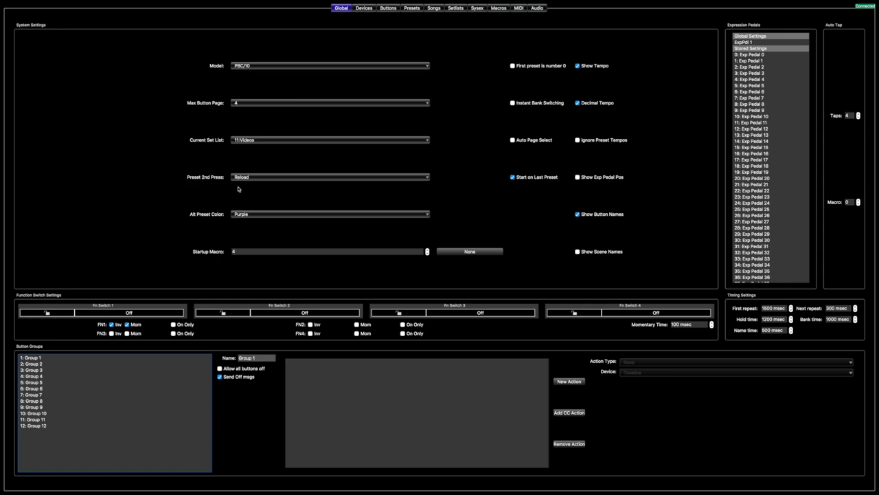
click(254, 176)
click(164, 182)
- Re-check the preset second-press options, keeping Reload selected
mouse_move(241, 178)
click(253, 179)
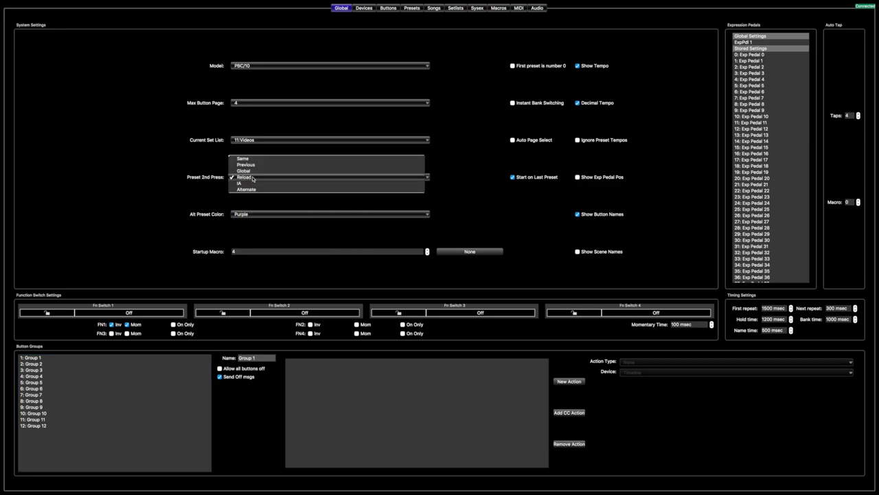
click(160, 179)
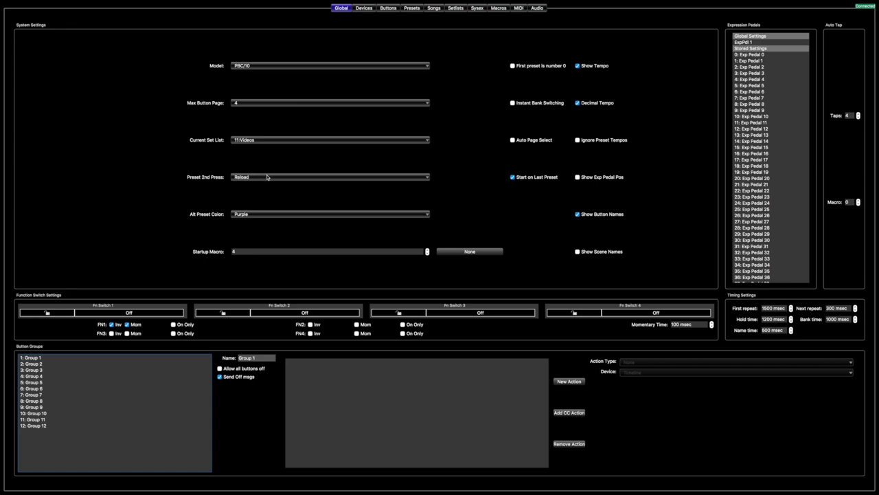
mouse_move(267, 177)
click(243, 180)
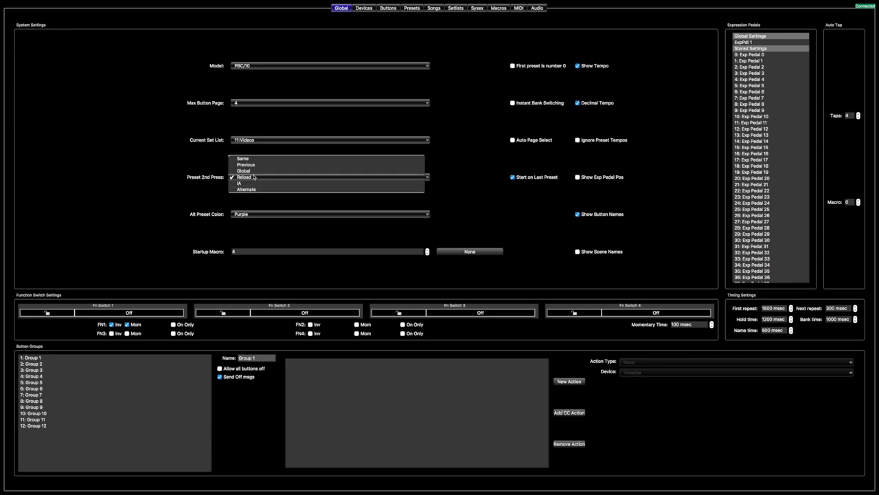
click(208, 167)
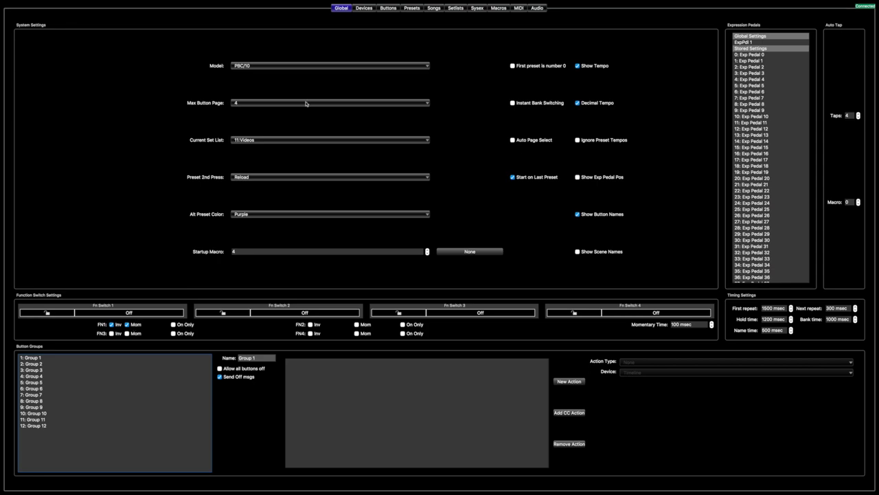
- Switch to the Devices page and view Big Sky, HX Stomp, Timeline and POG 2
click(370, 9)
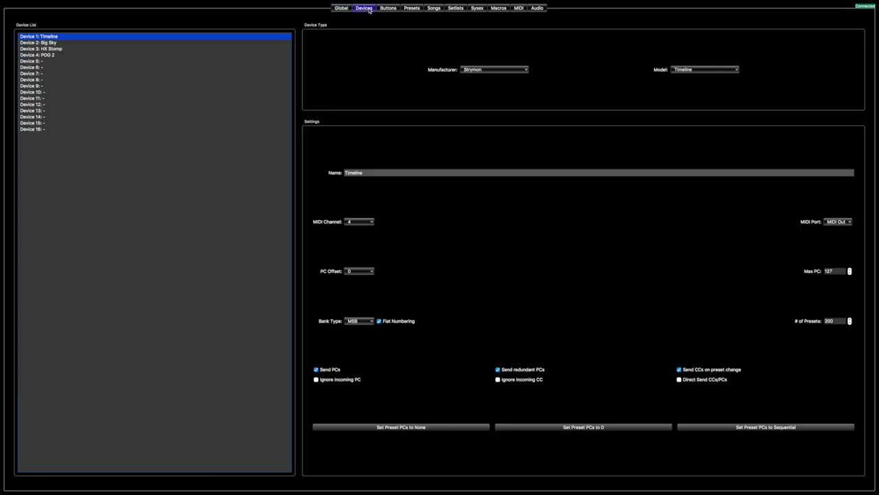
click(71, 42)
click(66, 49)
click(63, 36)
click(62, 42)
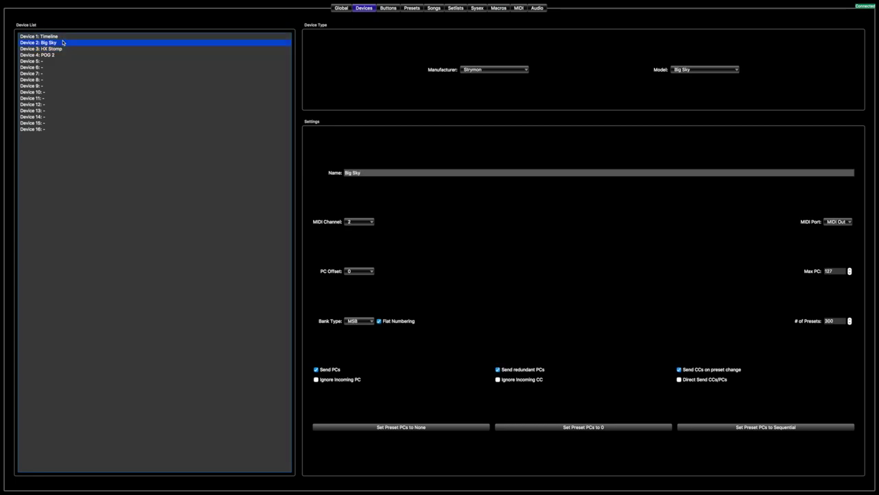
click(65, 49)
click(58, 55)
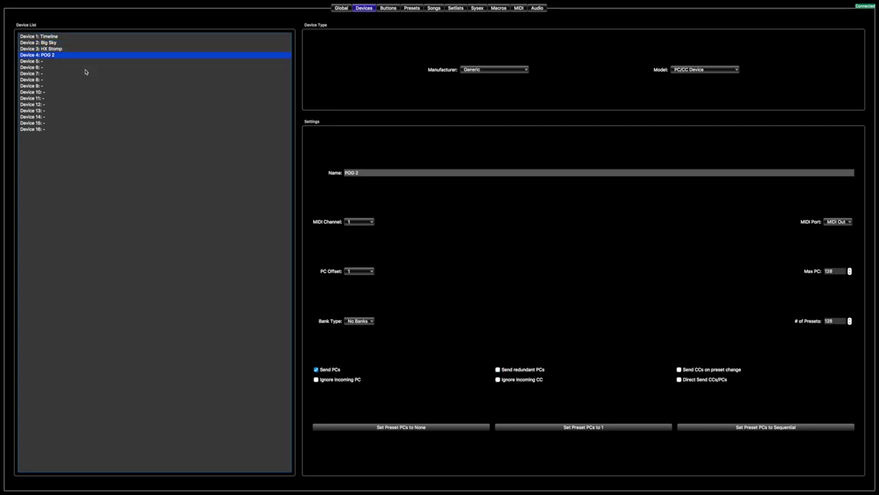
- Cycle twice more through the Timeline, Big Sky, HX Stomp and POG 2 device settings
click(73, 38)
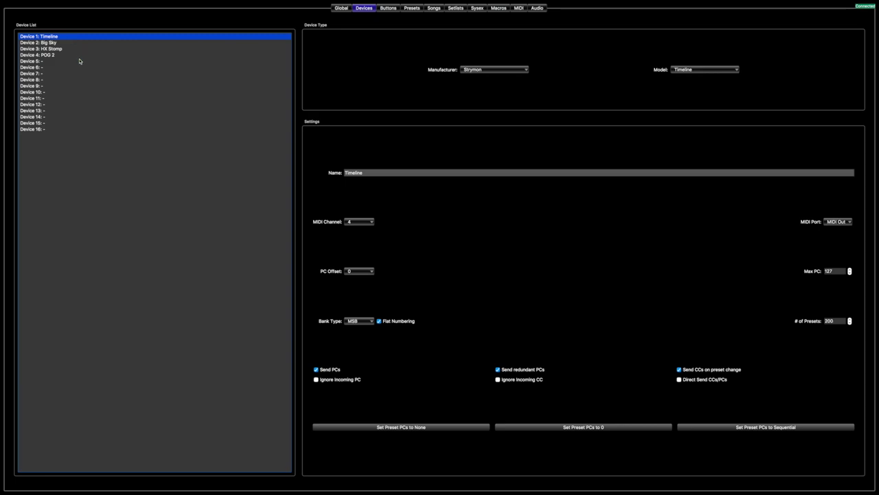
click(62, 43)
click(60, 49)
click(61, 55)
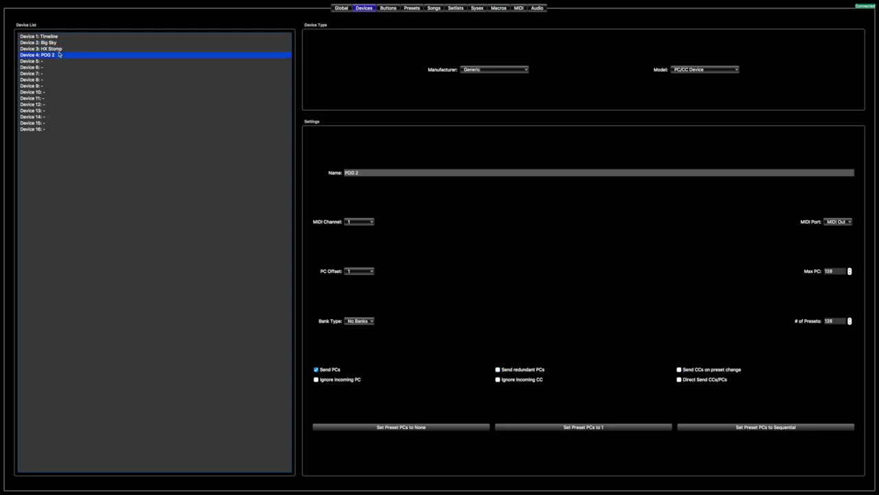
click(61, 38)
click(61, 43)
click(61, 49)
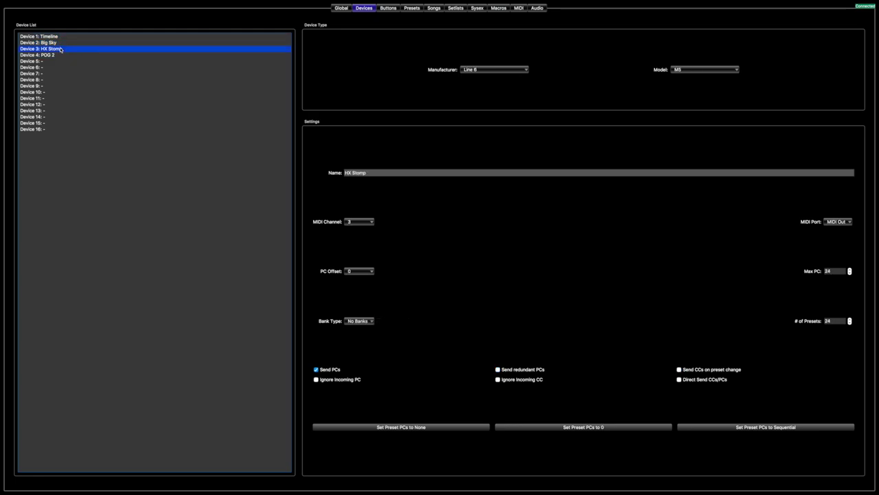
click(60, 55)
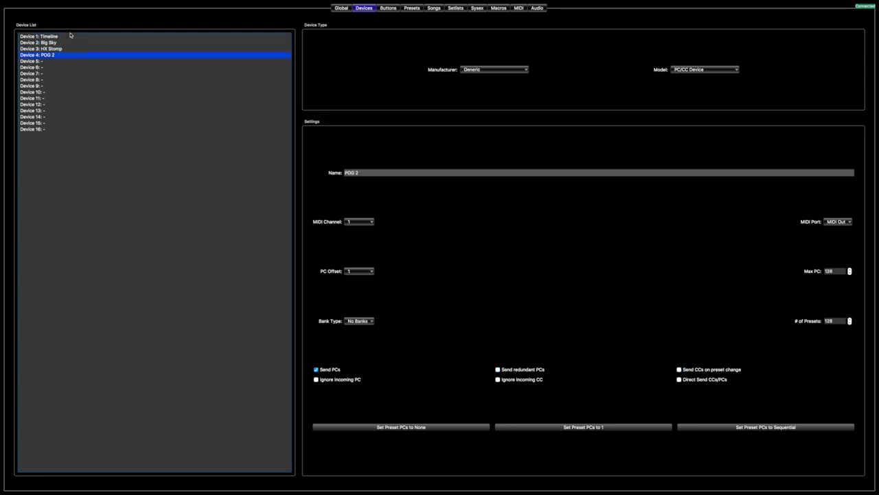
- Revisit Big Sky, HX Stomp and Timeline, finishing on the POG 2 device settings
click(69, 43)
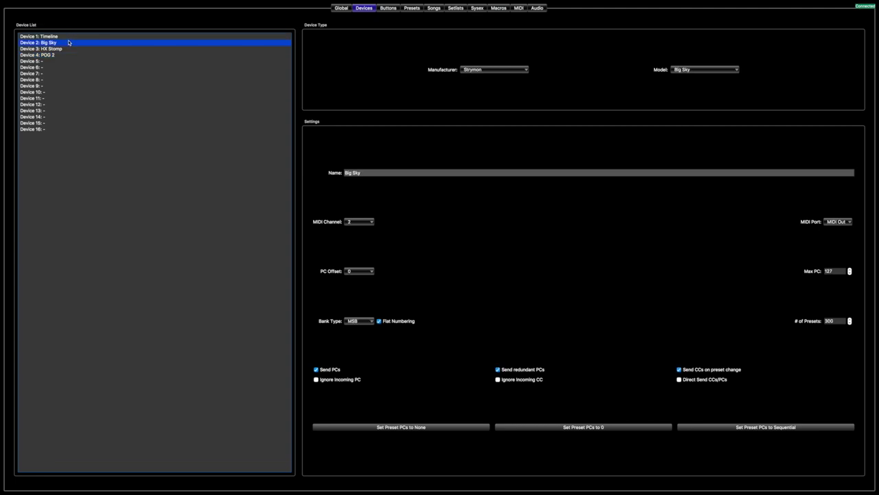
click(69, 50)
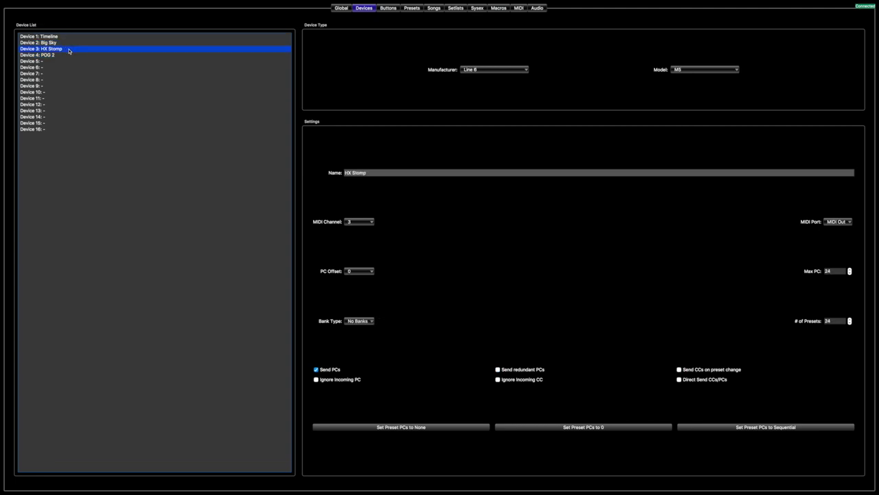
click(63, 36)
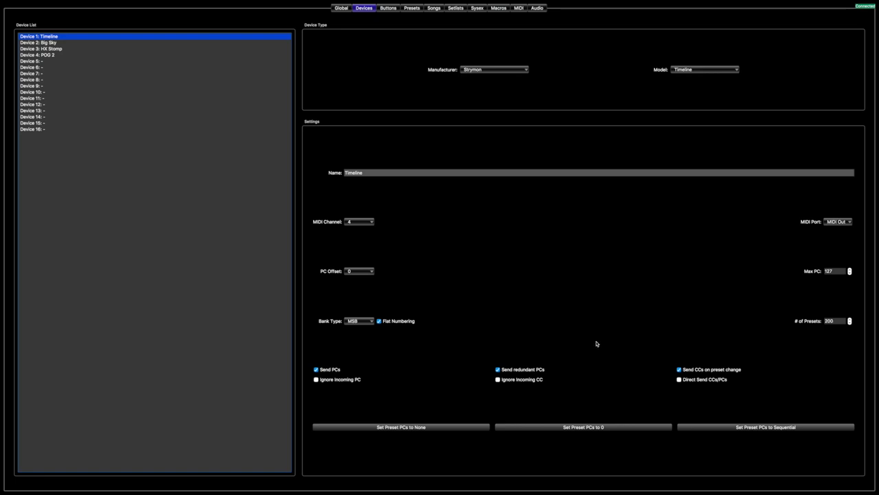
click(44, 44)
click(45, 49)
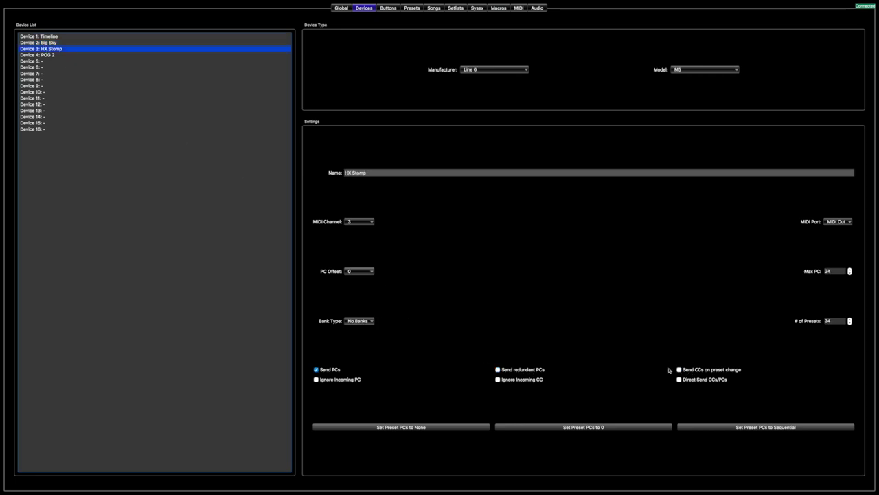
click(47, 55)
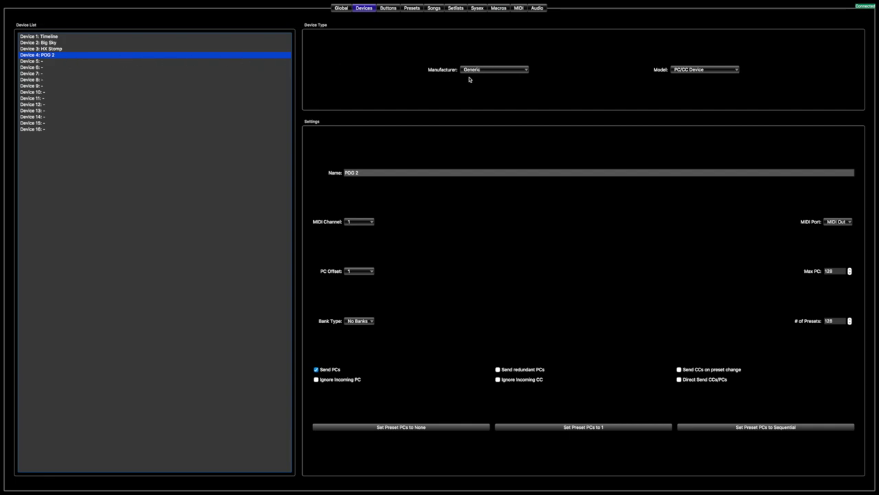
- Keep POG 2's manufacturer as Generic, then review HX Stomp, Big Sky and Timeline settings
click(518, 72)
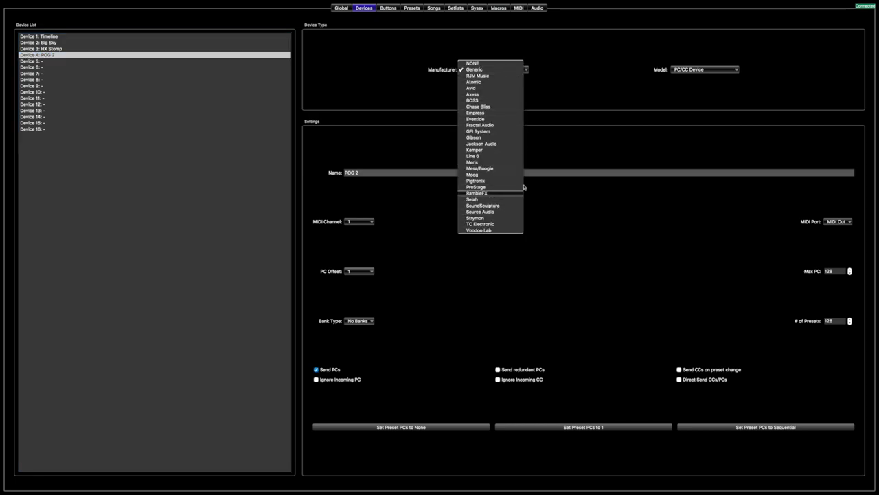
click(557, 83)
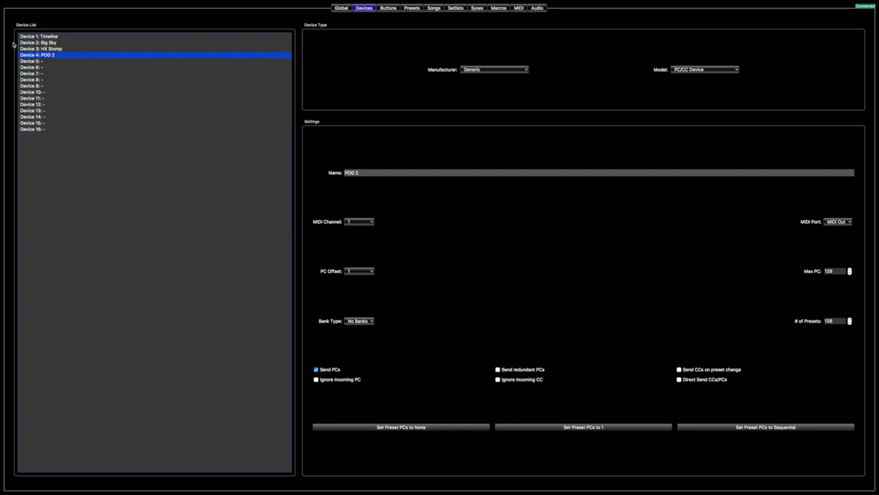
click(44, 49)
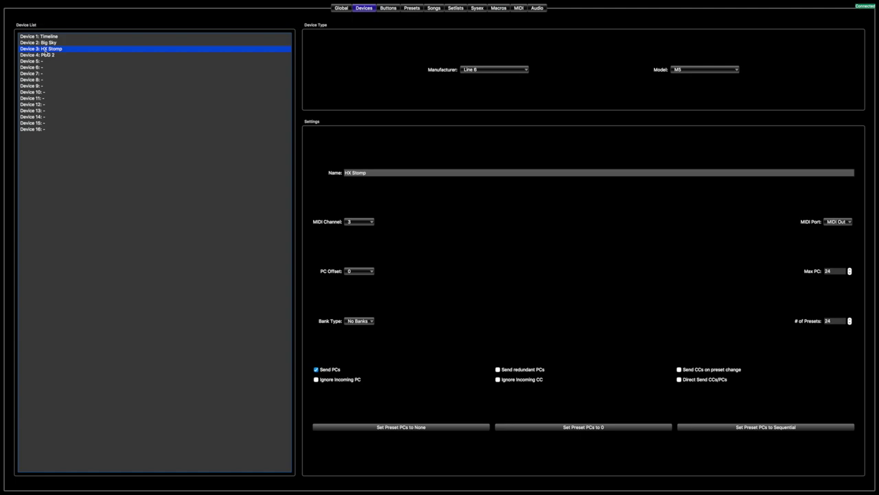
click(51, 42)
click(51, 36)
click(52, 43)
- Review POG 2, HX Stomp, Big Sky and Timeline once more, then show the Buttons page
click(52, 55)
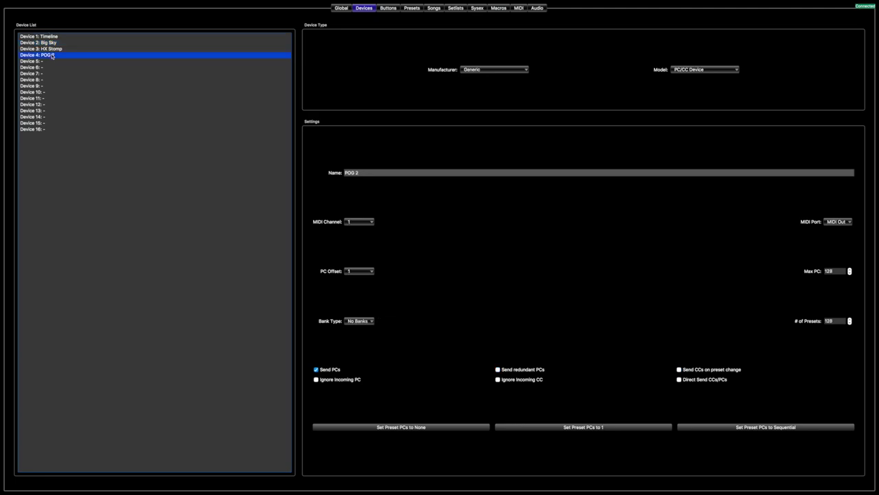
click(53, 50)
click(51, 43)
click(54, 37)
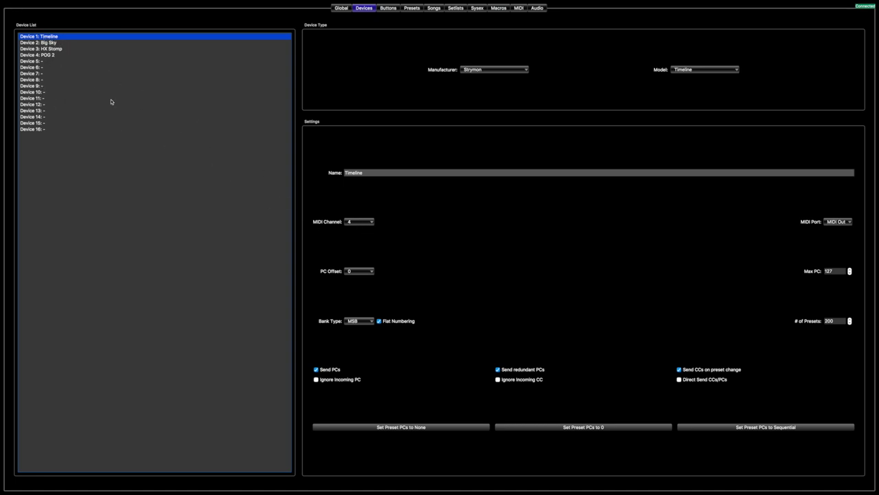
click(49, 56)
click(55, 36)
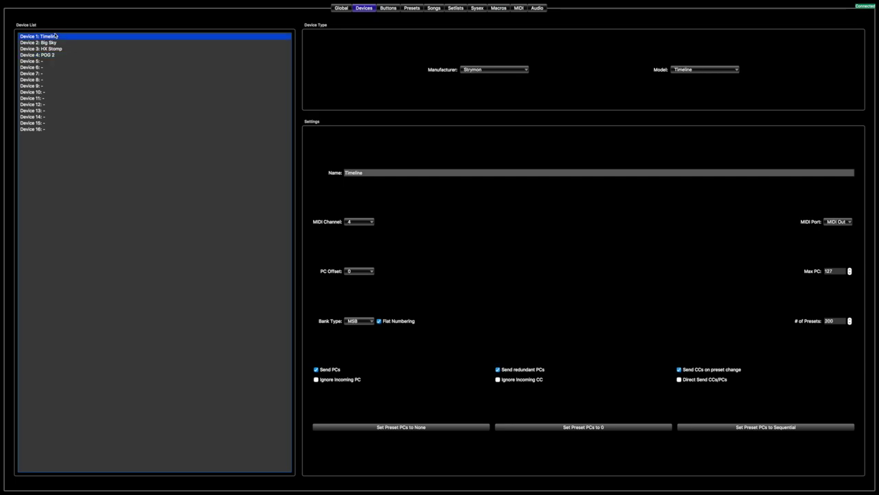
click(388, 8)
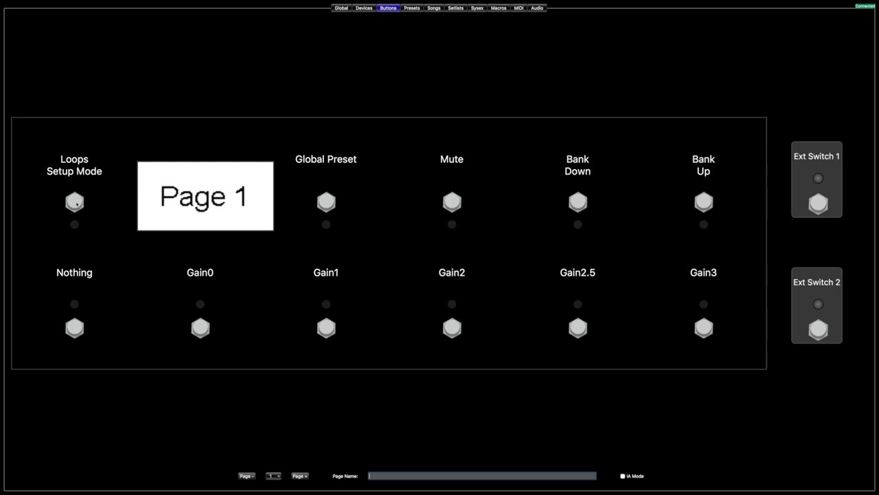
mouse_move(77, 204)
click(300, 476)
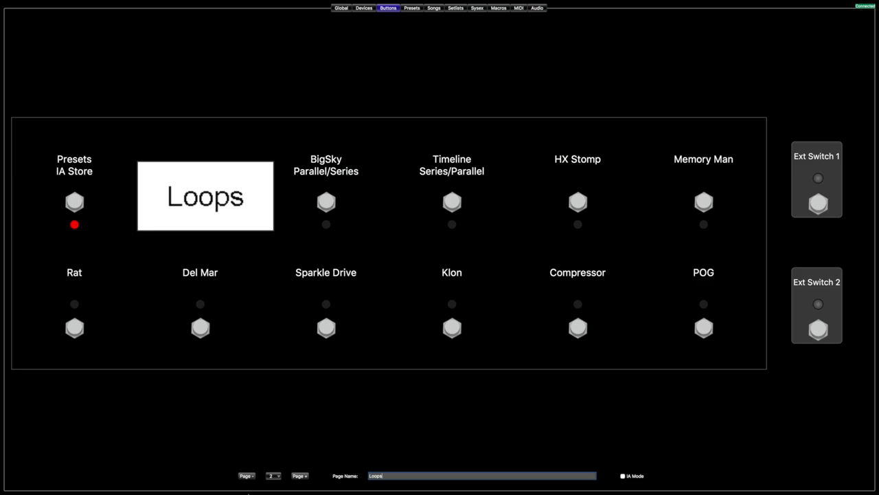
click(246, 476)
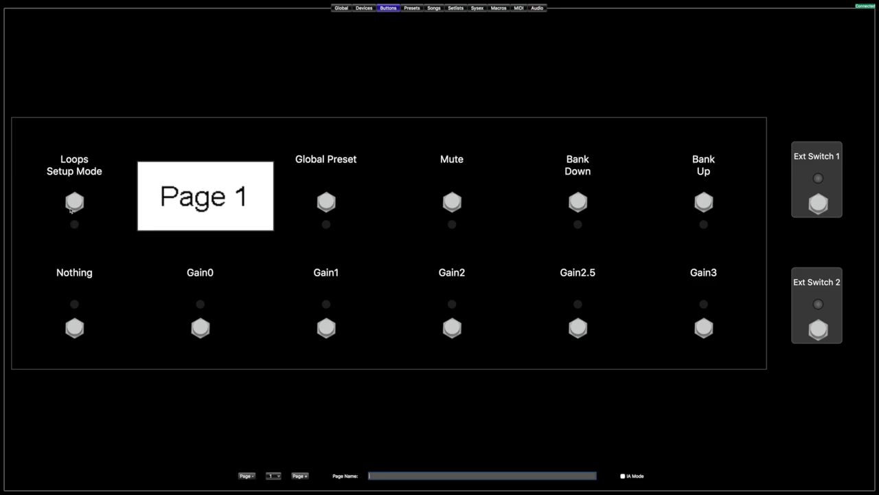
click(300, 475)
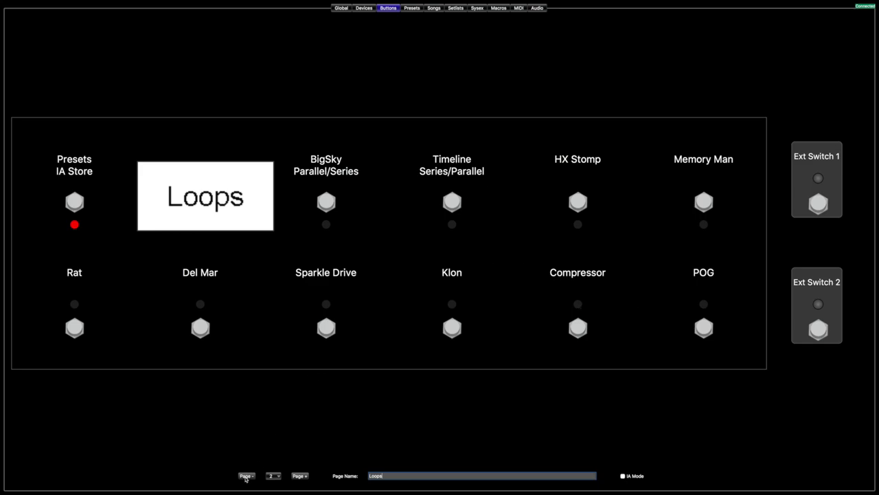
click(246, 475)
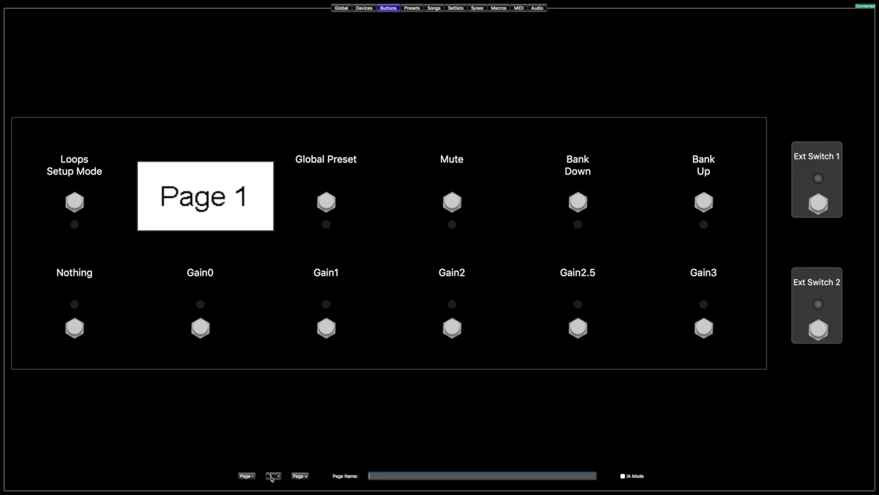
click(299, 475)
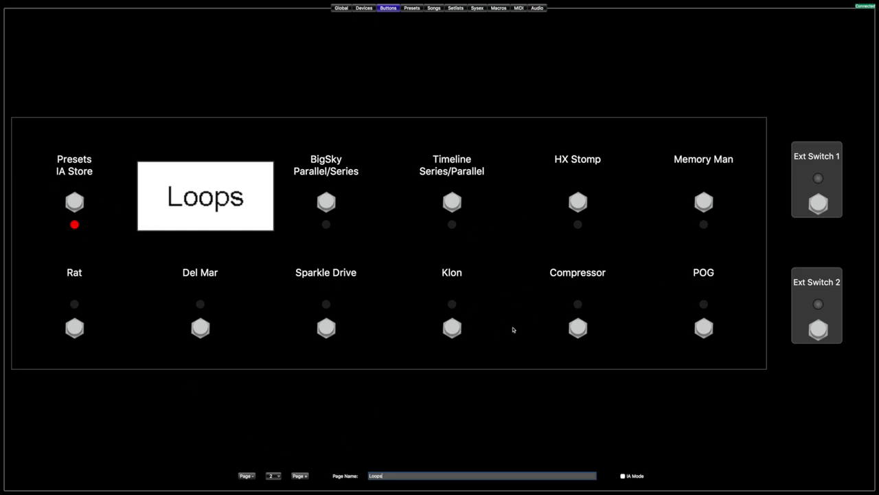
click(247, 475)
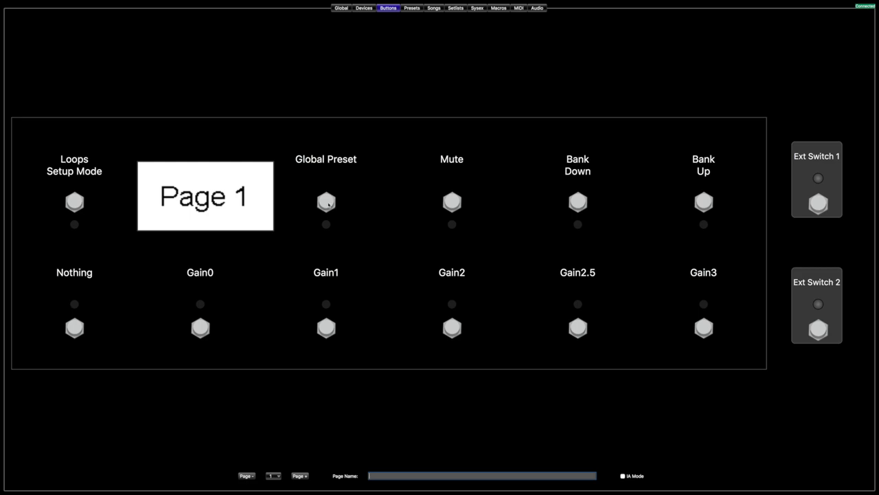
mouse_move(328, 203)
mouse_move(349, 162)
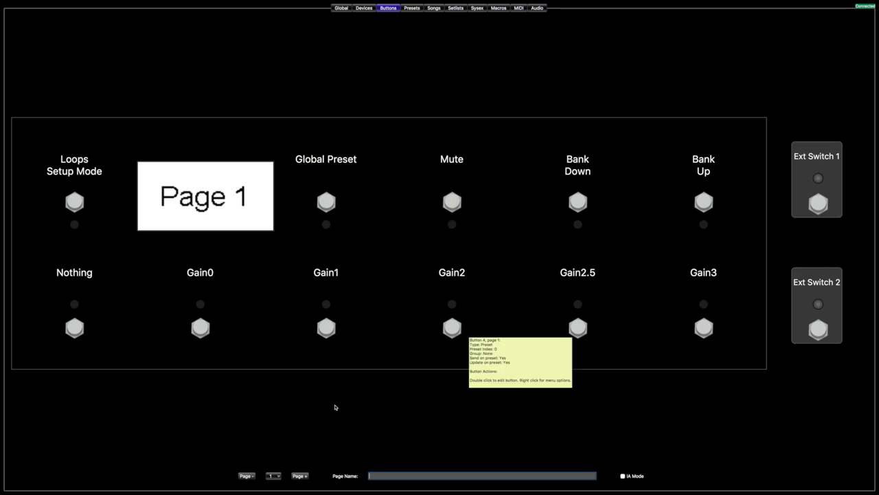
click(300, 476)
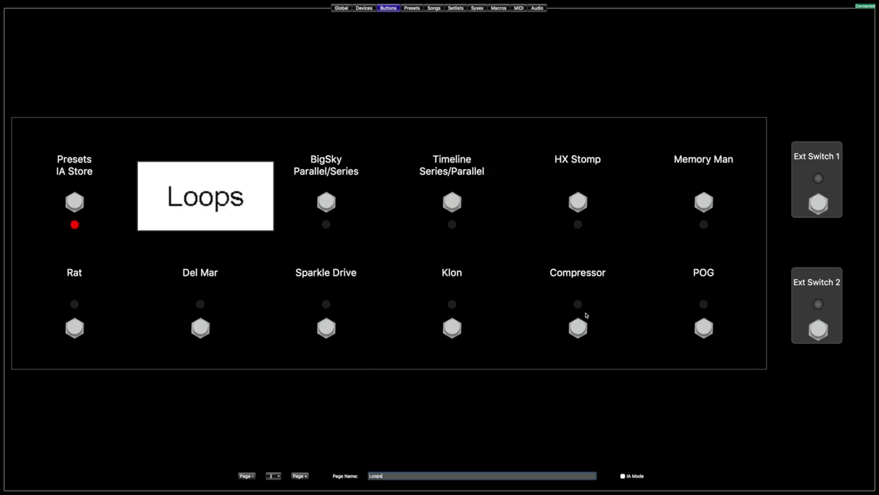
click(246, 475)
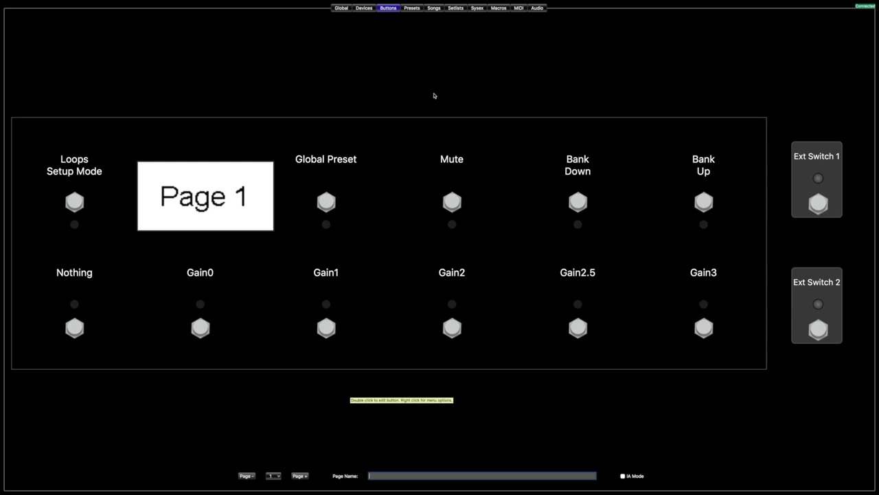
click(411, 8)
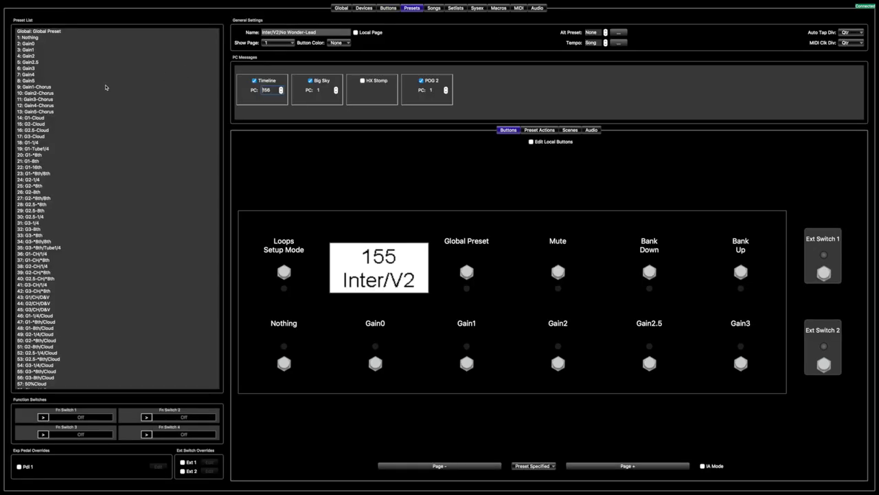
click(40, 38)
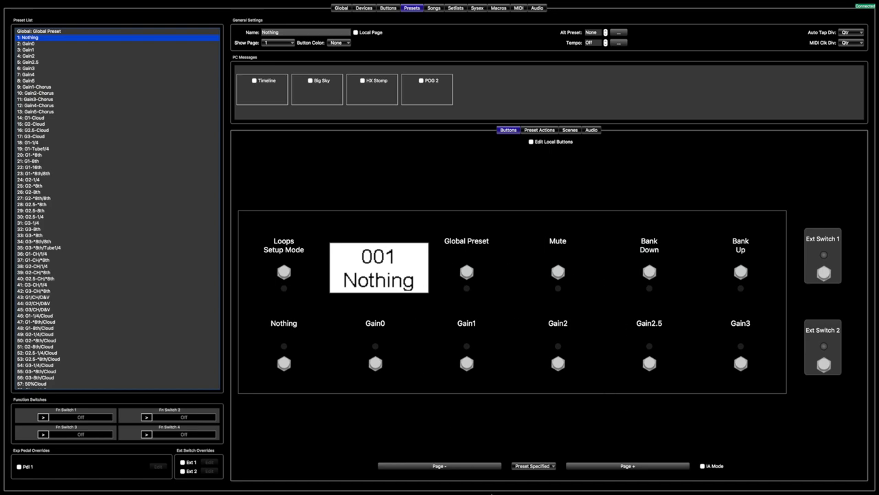
click(594, 466)
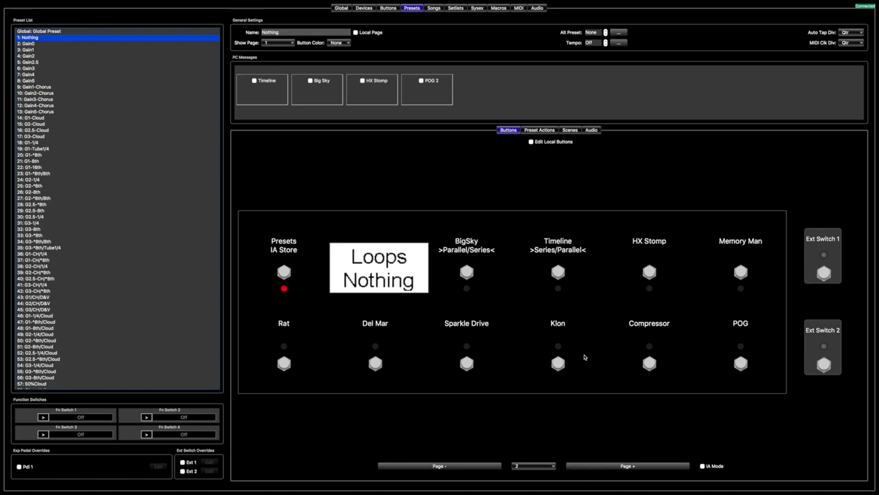
click(551, 132)
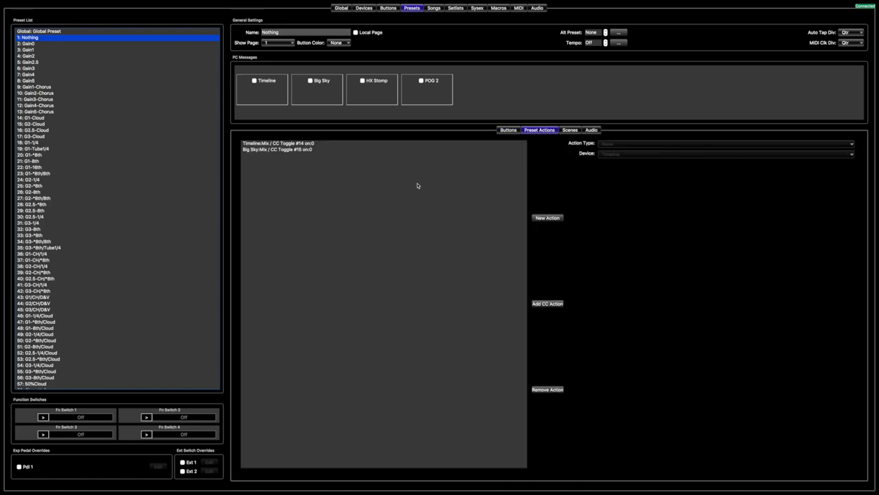
click(300, 143)
click(300, 150)
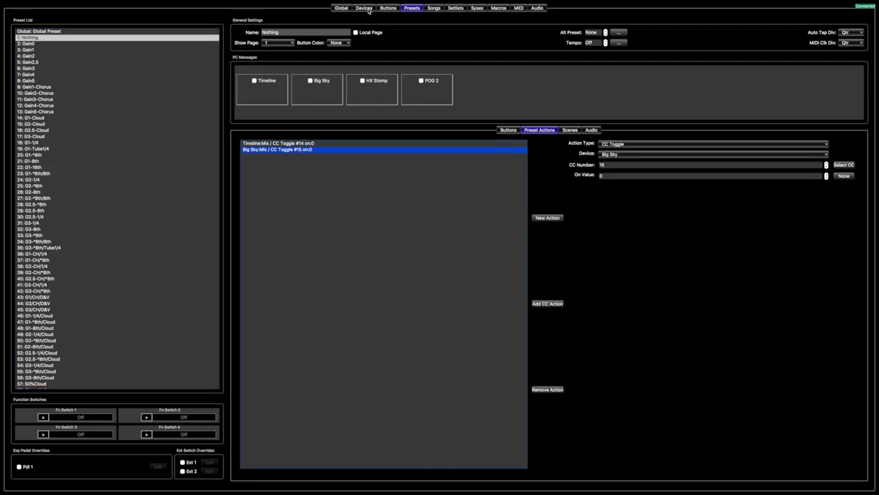
click(387, 8)
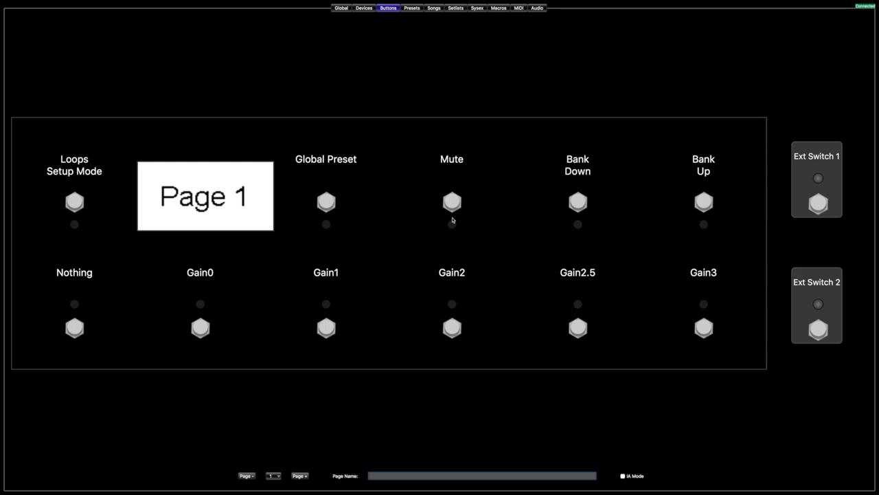
mouse_move(452, 220)
mouse_move(463, 203)
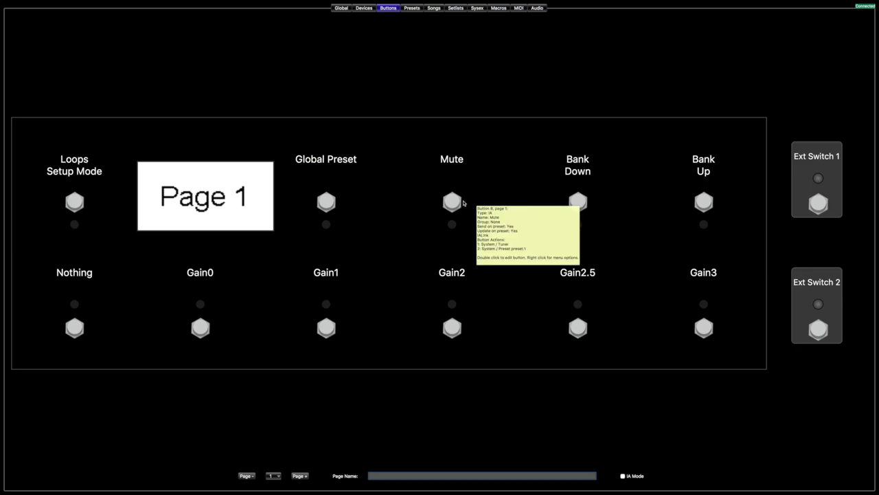